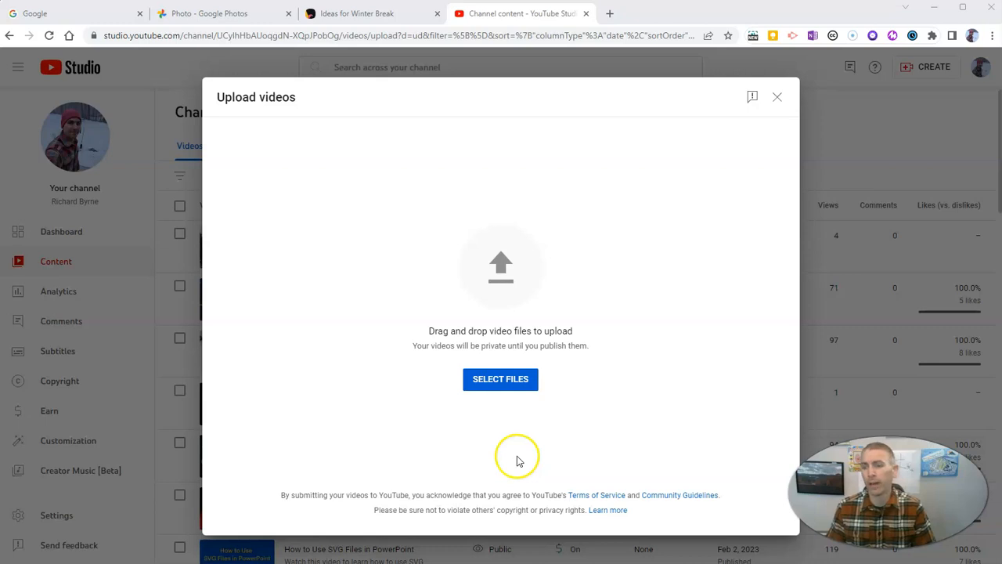
- Upload the video file "demo end screen video" from the Desktop folder
{"action": "left_click", "coordinate": [501, 267]}
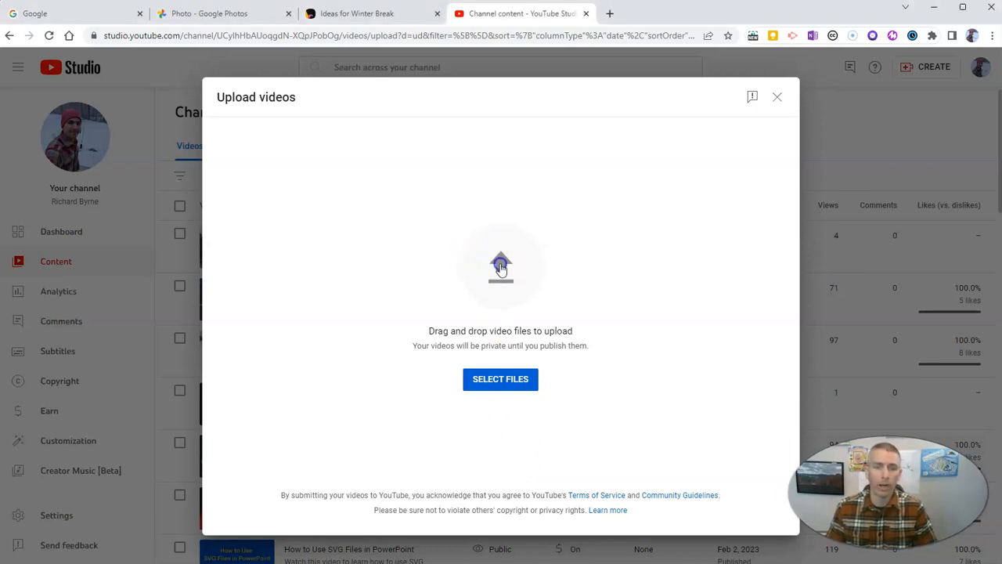
{"action": "left_click", "coordinate": [45, 123]}
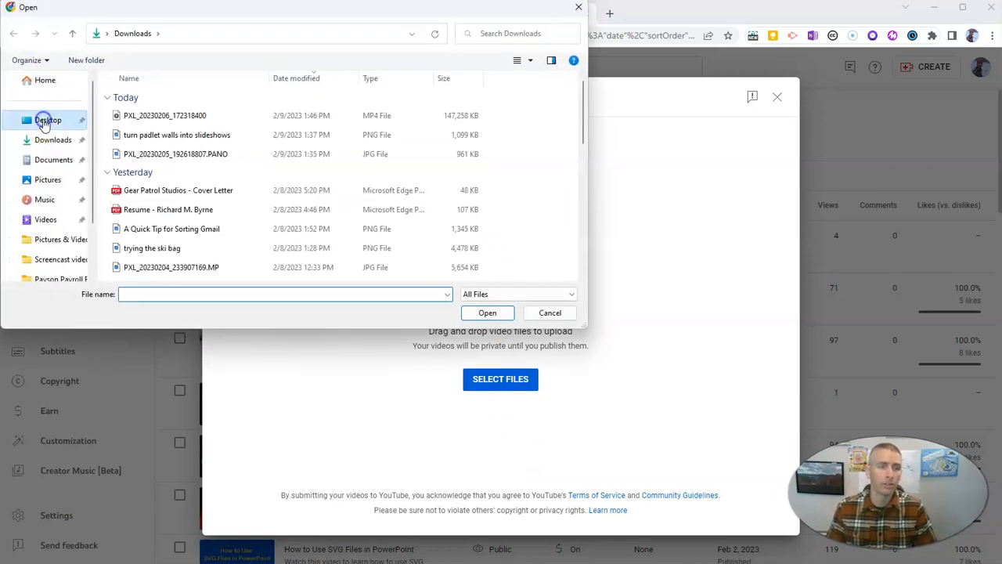
{"action": "scroll", "coordinate": [427, 188], "scroll_direction": "down", "scroll_amount": 3}
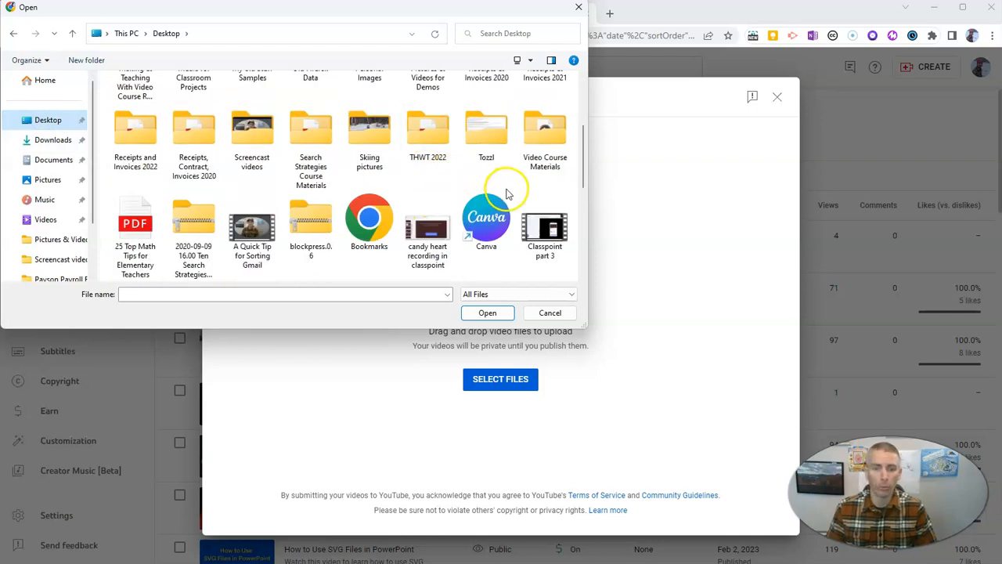
{"action": "scroll", "coordinate": [506, 193], "scroll_direction": "down", "scroll_amount": 1}
{"action": "left_click", "coordinate": [313, 225]}
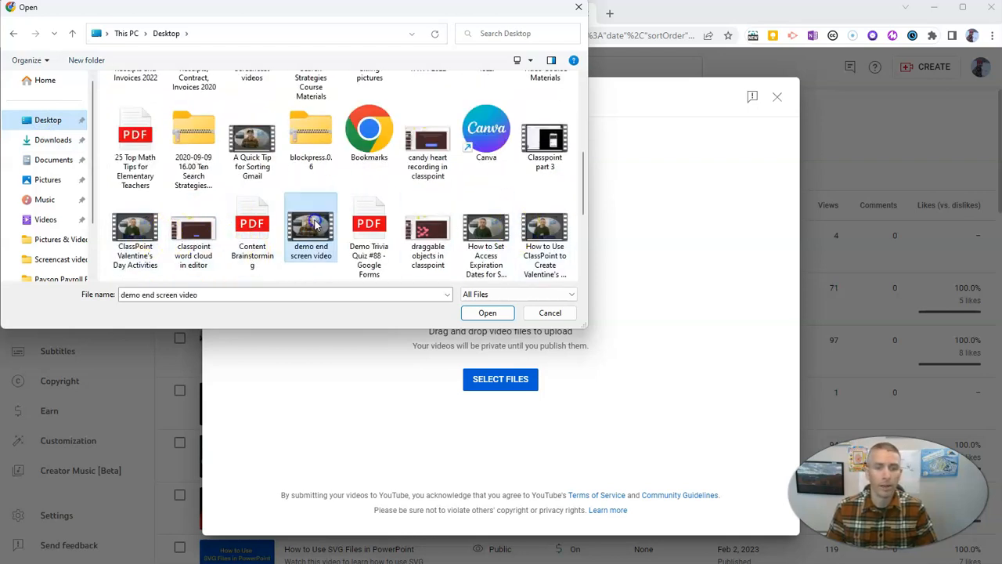
{"action": "left_click", "coordinate": [487, 312]}
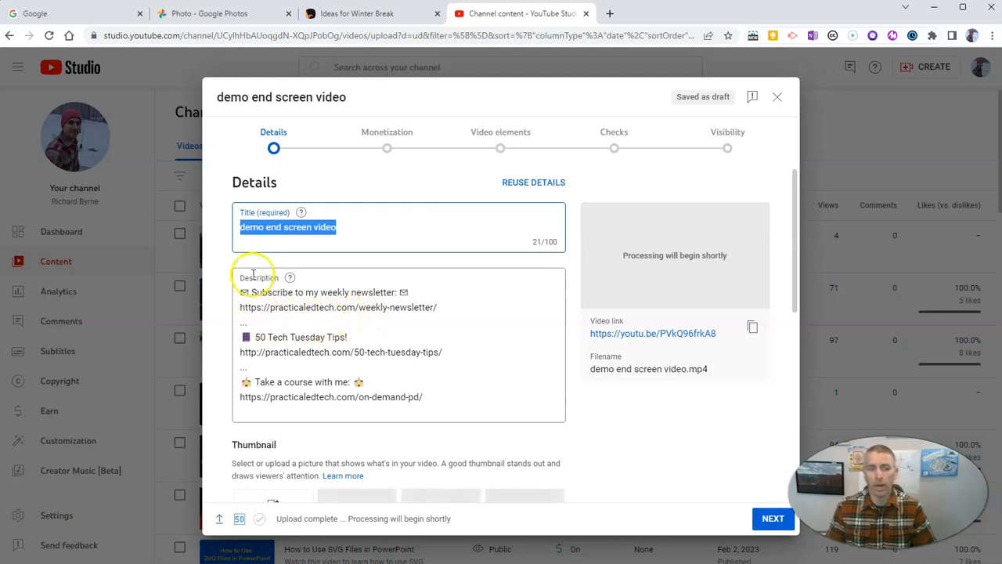
- Upload the "1942 Cadillac" image from the Desktop's "Pictures & Videos for Demos" folder as the video's custom thumbnail
{"action": "scroll", "coordinate": [361, 352], "scroll_direction": "down", "scroll_amount": 2}
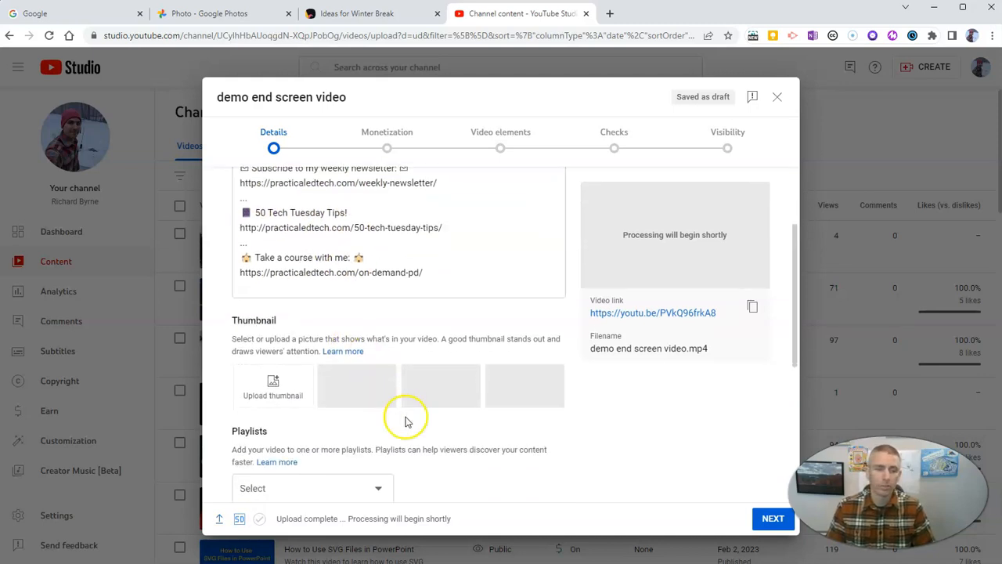
{"action": "left_click", "coordinate": [282, 387]}
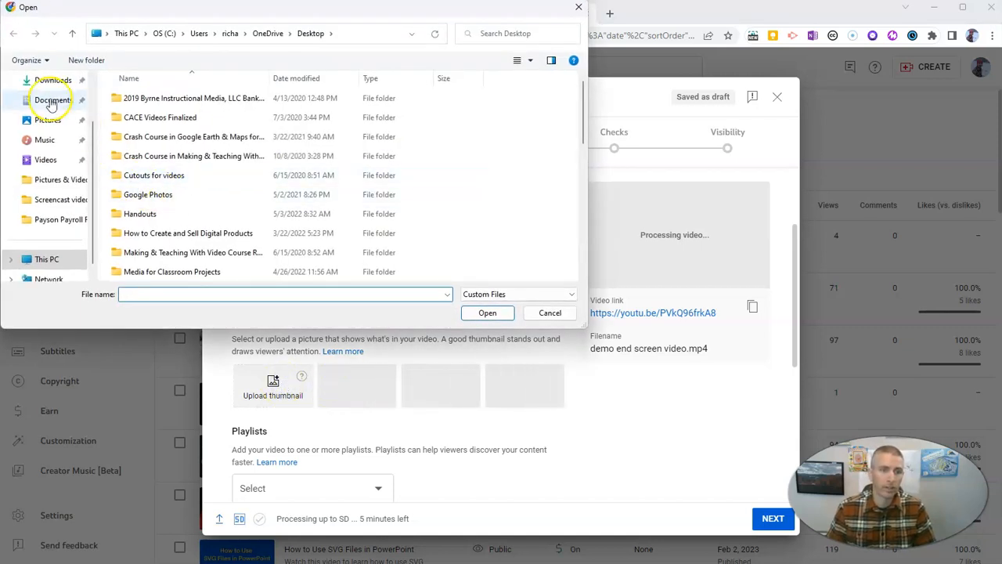
{"action": "scroll", "coordinate": [63, 124], "scroll_direction": "up", "scroll_amount": 1}
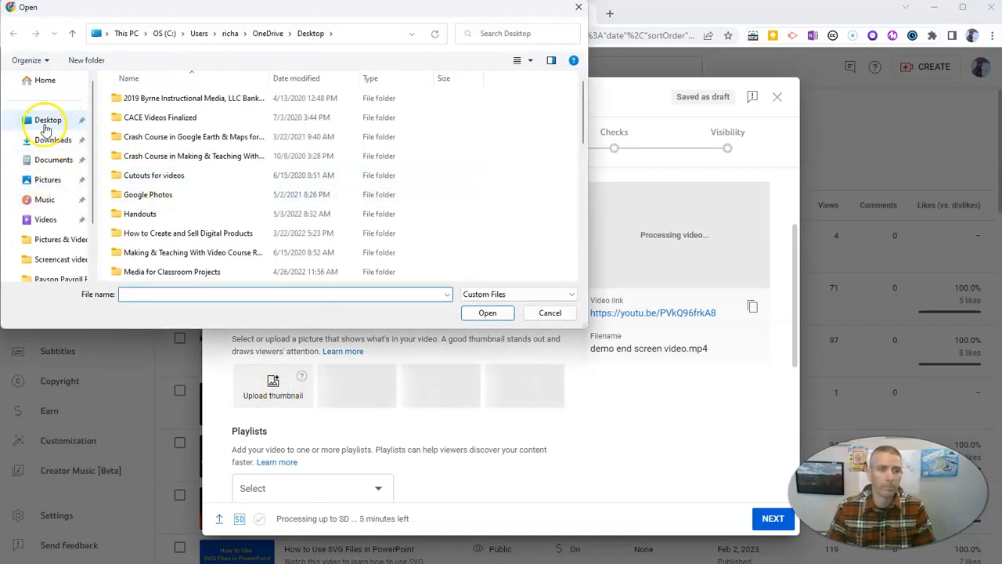
{"action": "left_click", "coordinate": [45, 121]}
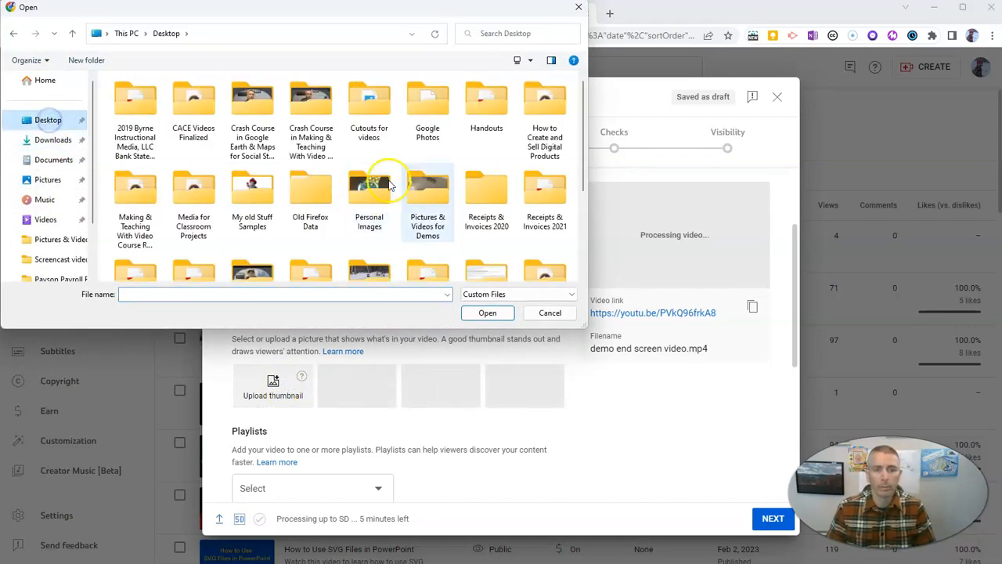
{"action": "double_click", "coordinate": [425, 199]}
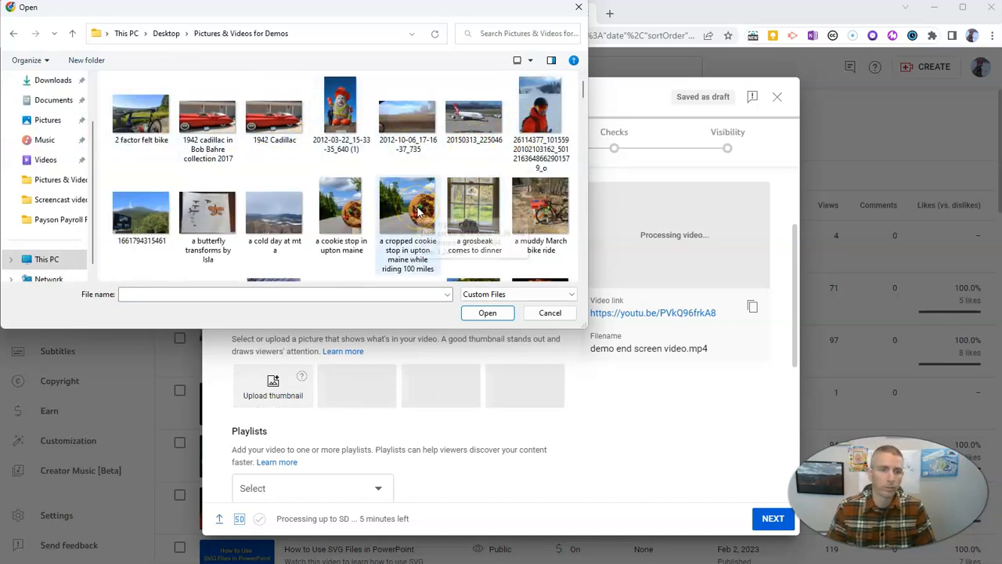
{"action": "left_click", "coordinate": [271, 114]}
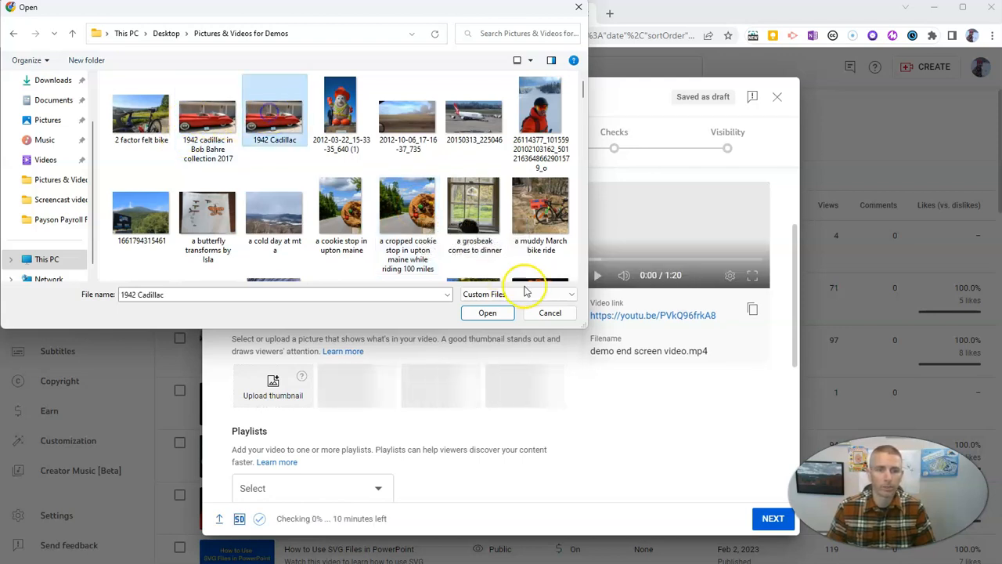
{"action": "left_click", "coordinate": [495, 313]}
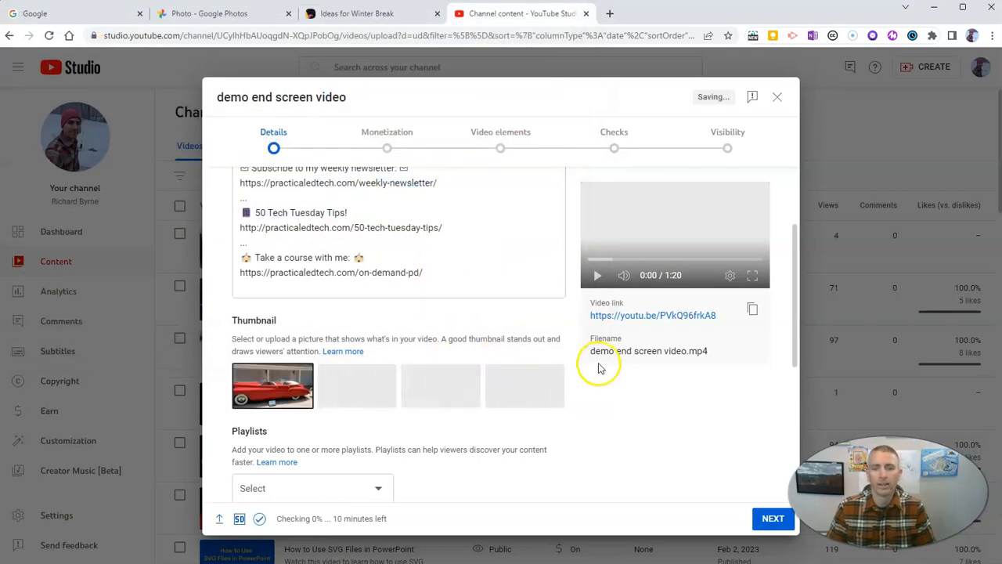
- Turn monetization off for the uploaded video and proceed to the video elements
{"action": "scroll", "coordinate": [600, 365], "scroll_direction": "down", "scroll_amount": 3}
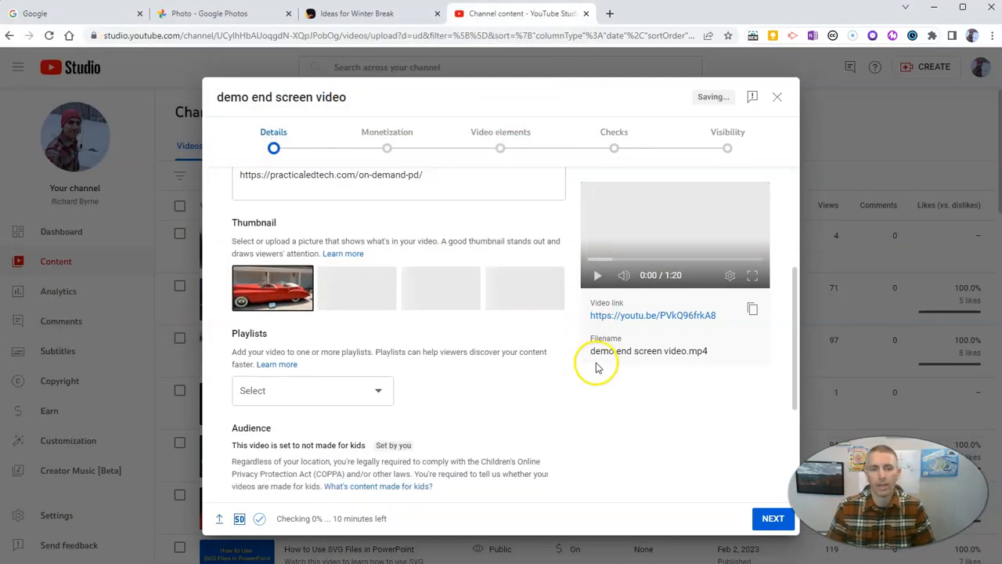
{"action": "left_click", "coordinate": [769, 520]}
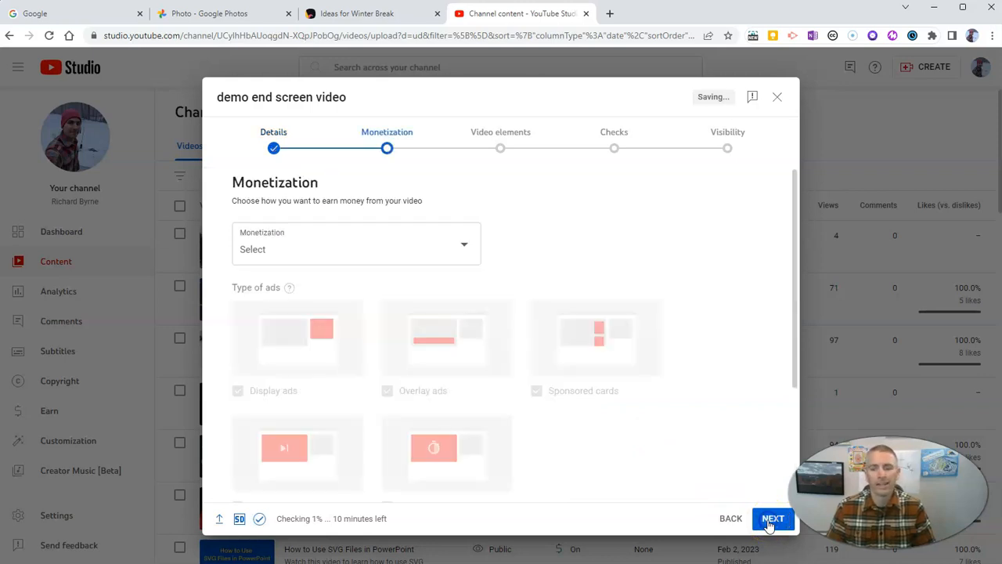
{"action": "left_click", "coordinate": [288, 251]}
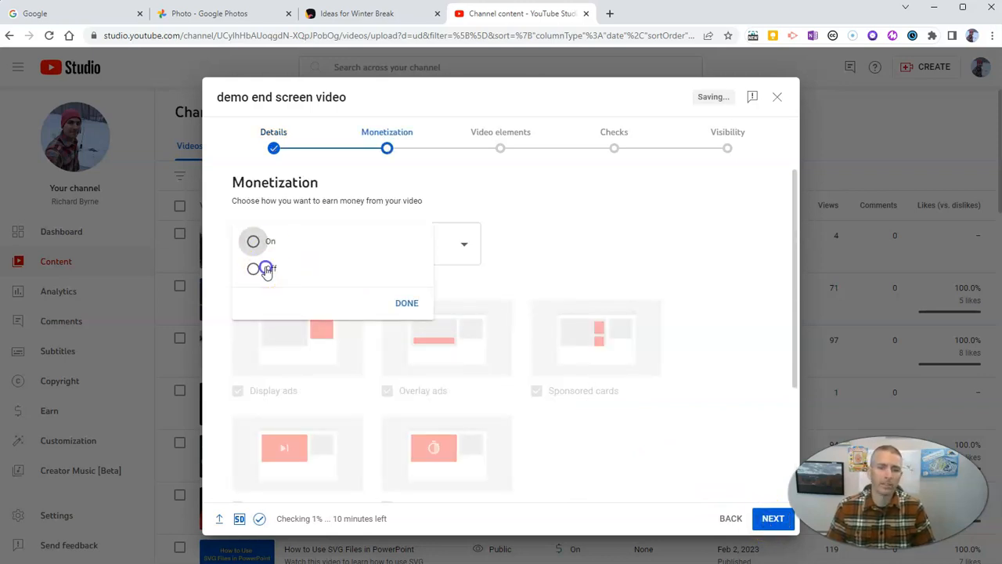
{"action": "left_click", "coordinate": [265, 270]}
{"action": "left_click", "coordinate": [405, 303]}
{"action": "left_click", "coordinate": [773, 519]}
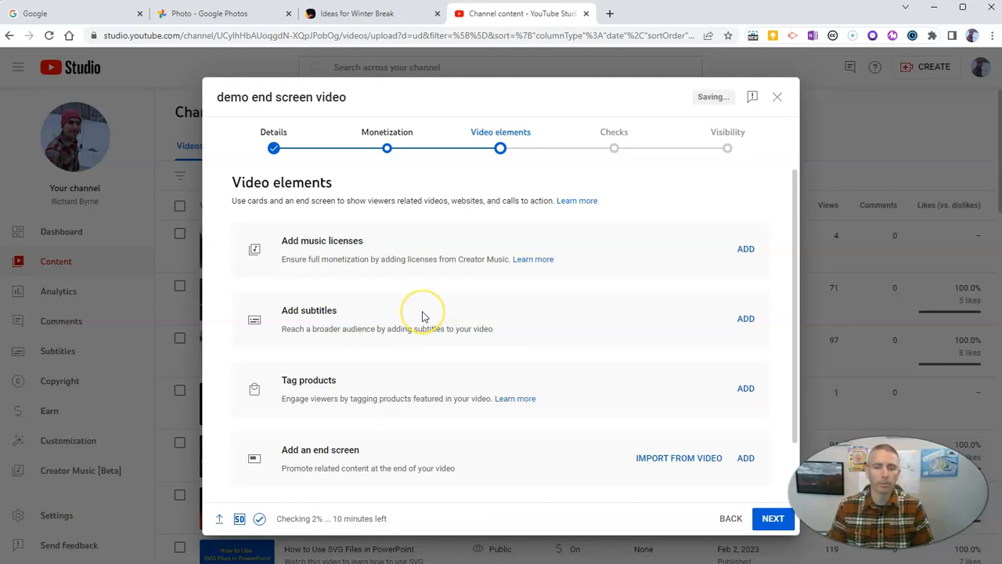
- Add an end screen using the one-video, one-subscribe template with the video at upper left and the subscribe circle at upper right
{"action": "scroll", "coordinate": [422, 316], "scroll_direction": "down", "scroll_amount": 1}
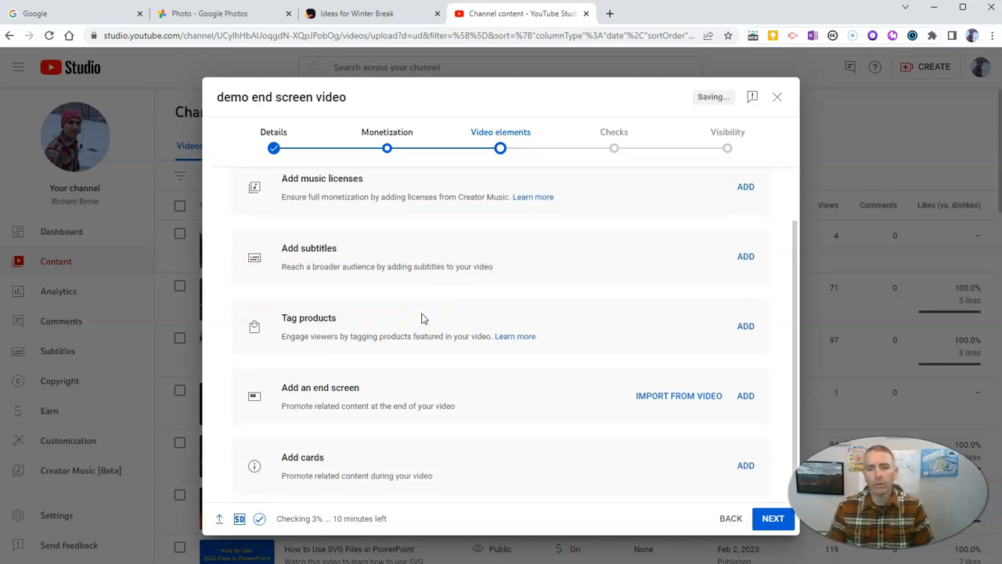
{"action": "left_click", "coordinate": [746, 396]}
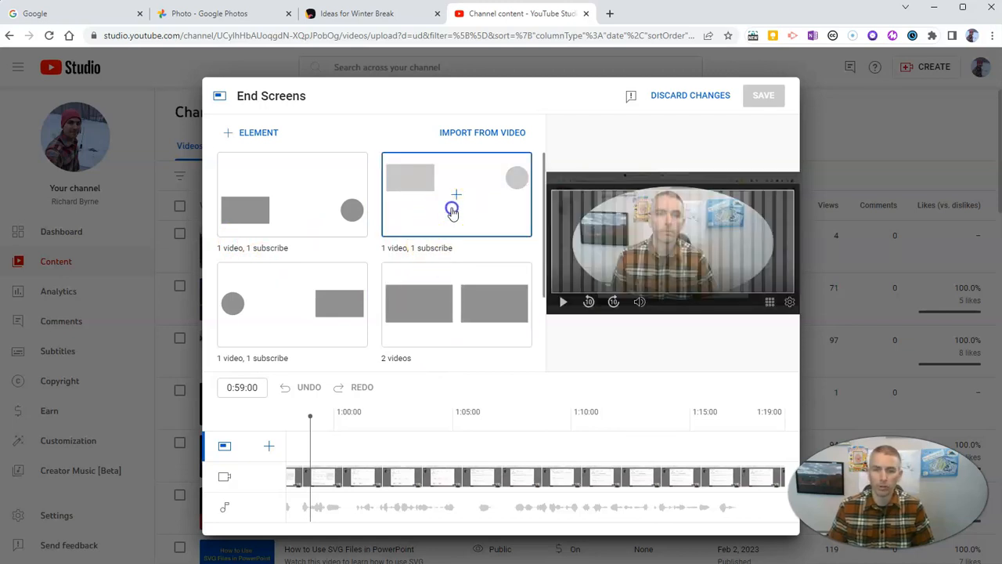
{"action": "left_click", "coordinate": [451, 210]}
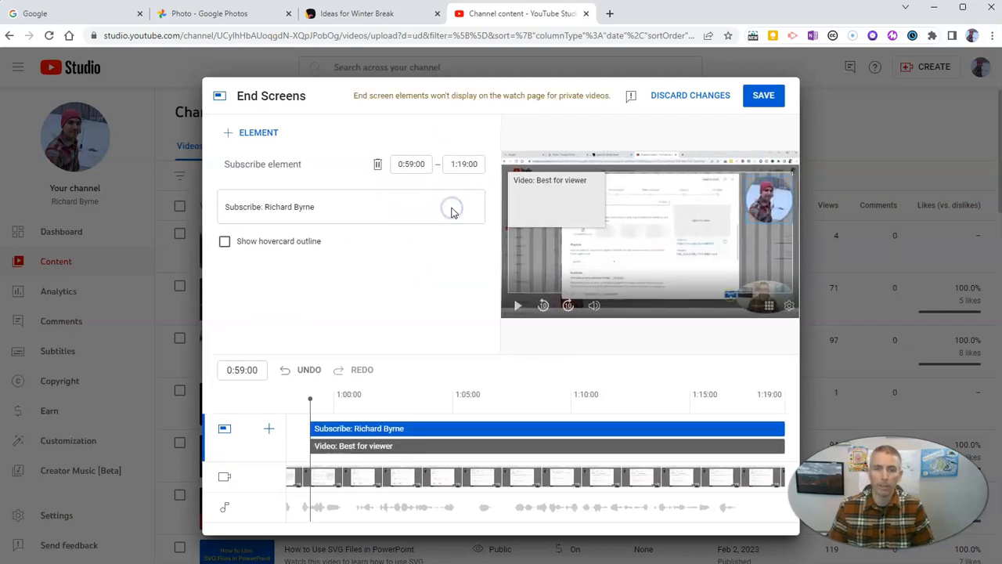
- Make the end screen's video element feature the channel's "How to Create a YouTube Channel" video, found by searching "youtube", and save the end screen
{"action": "left_click", "coordinate": [548, 200]}
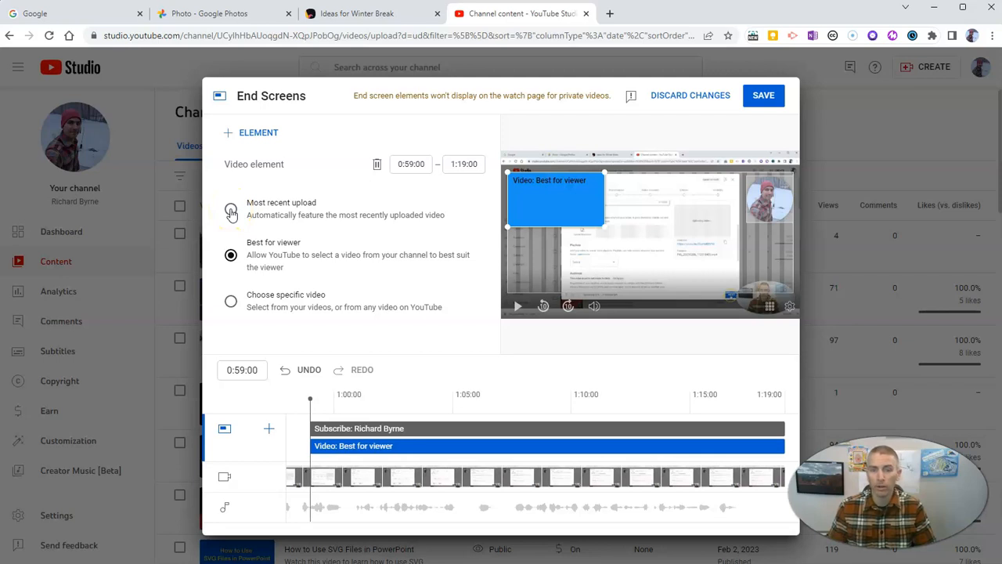
{"action": "left_click", "coordinate": [232, 303]}
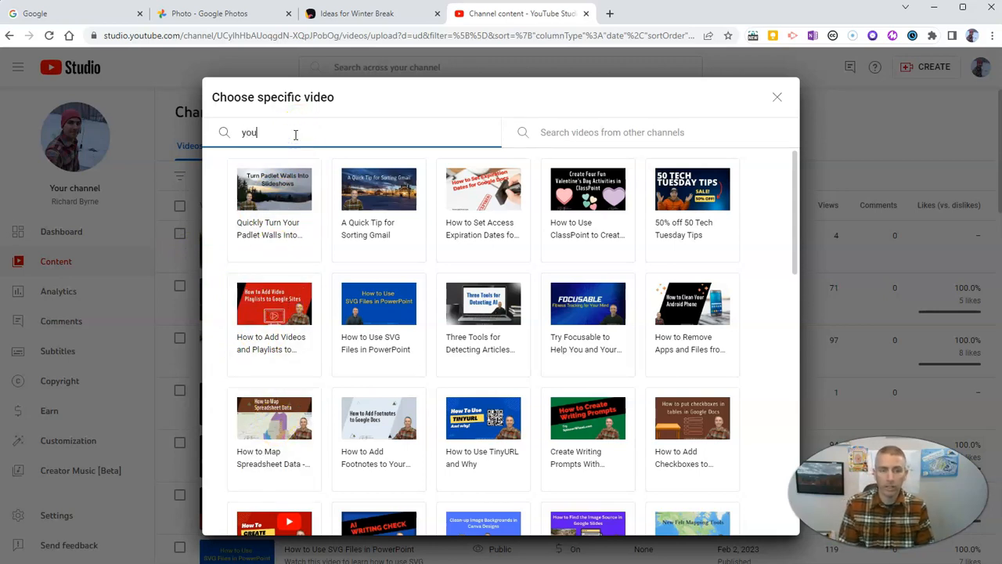
{"action": "type", "text": "e"}
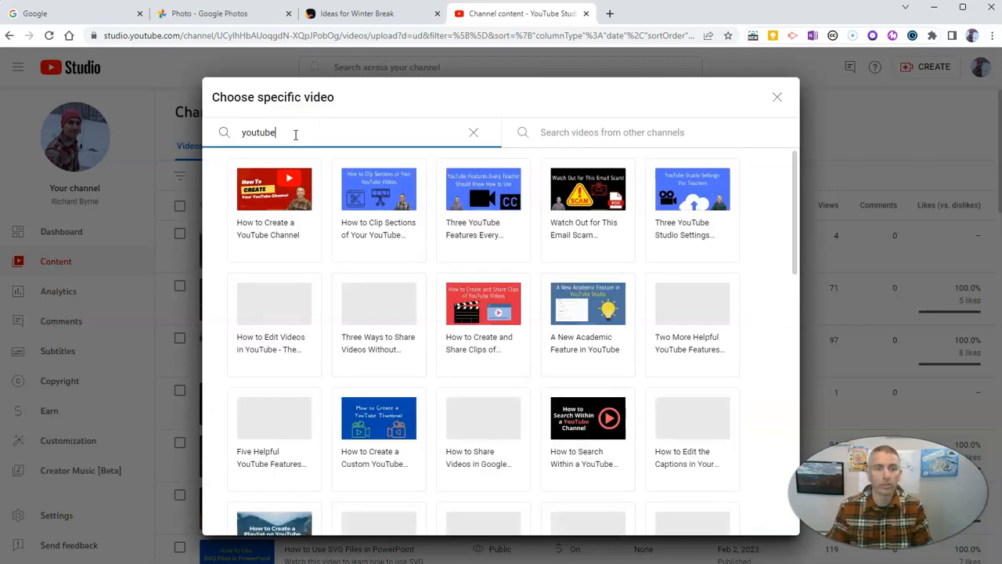
{"action": "left_click", "coordinate": [249, 216]}
{"action": "left_click", "coordinate": [584, 205]}
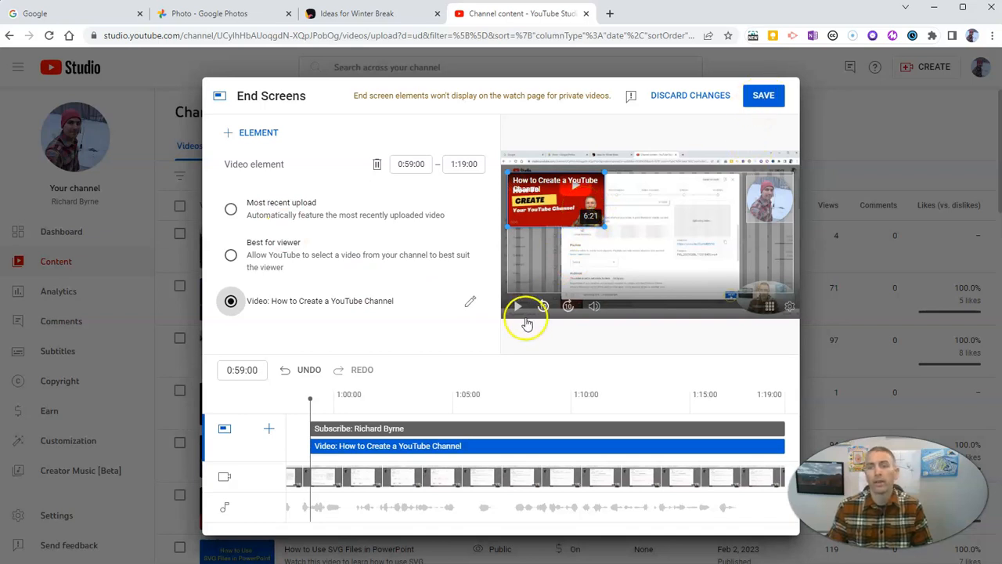
{"action": "left_click", "coordinate": [762, 99]}
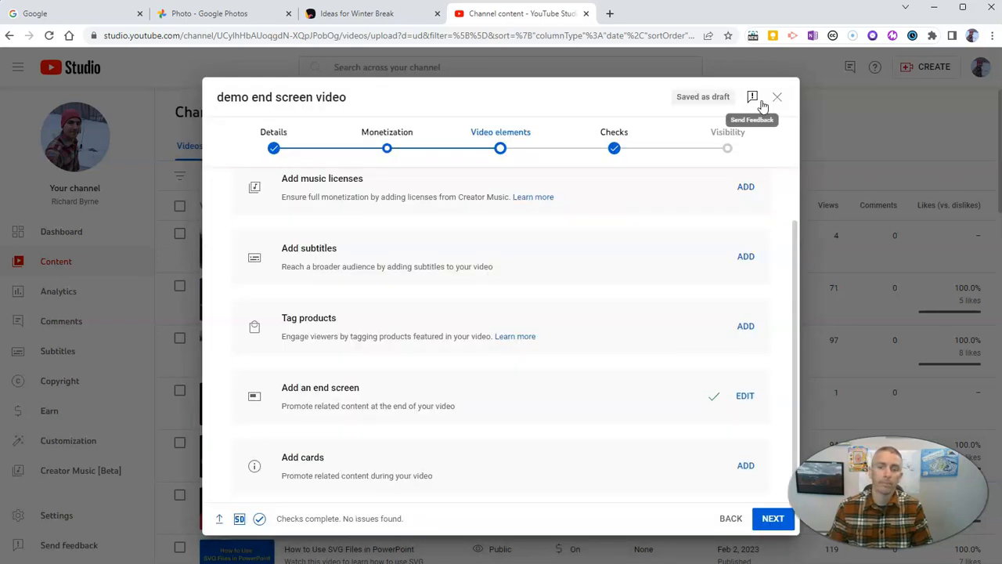
- Proceed past the checks and set the video's visibility to Private
{"action": "left_click", "coordinate": [771, 518]}
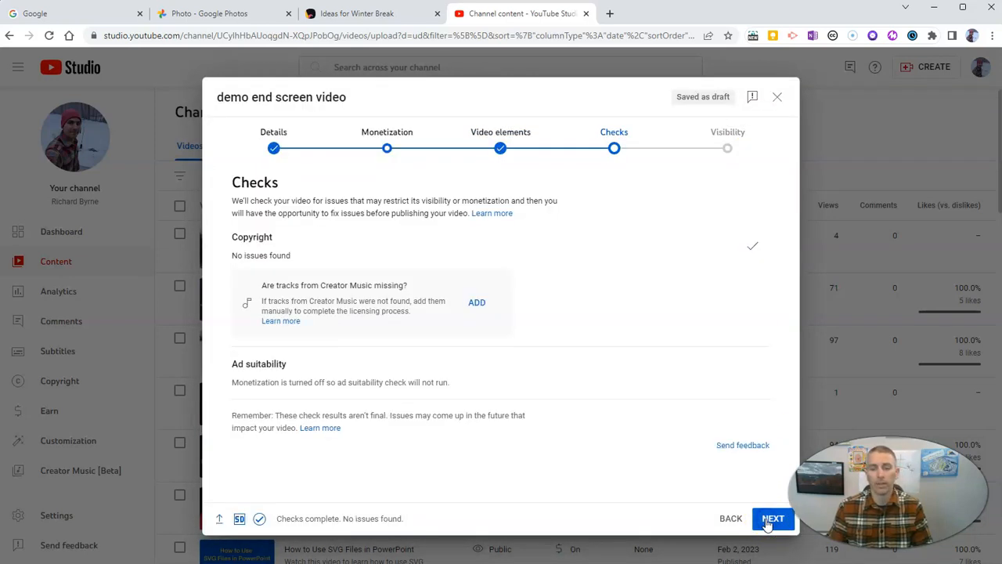
{"action": "left_click", "coordinate": [768, 522]}
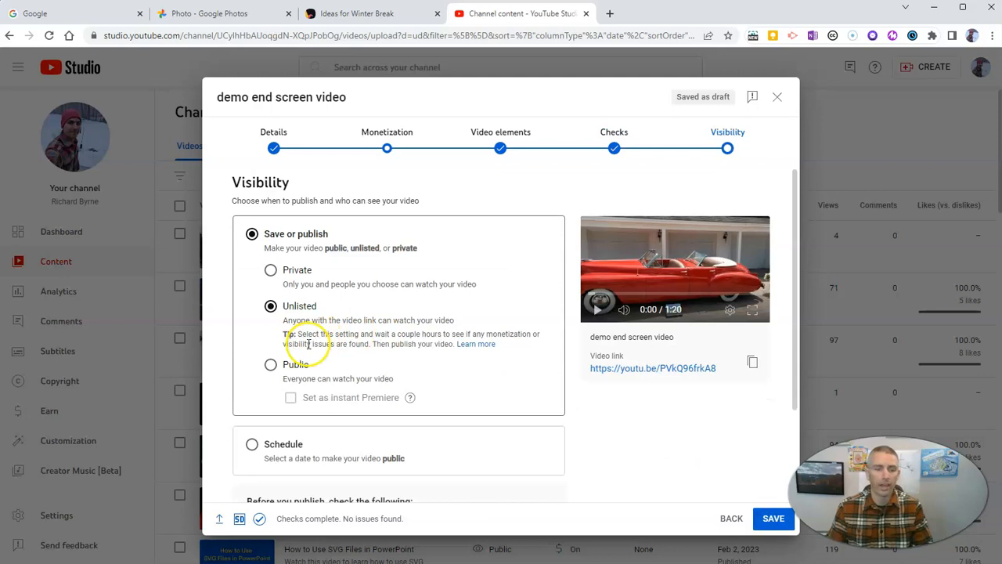
{"action": "left_click", "coordinate": [271, 270]}
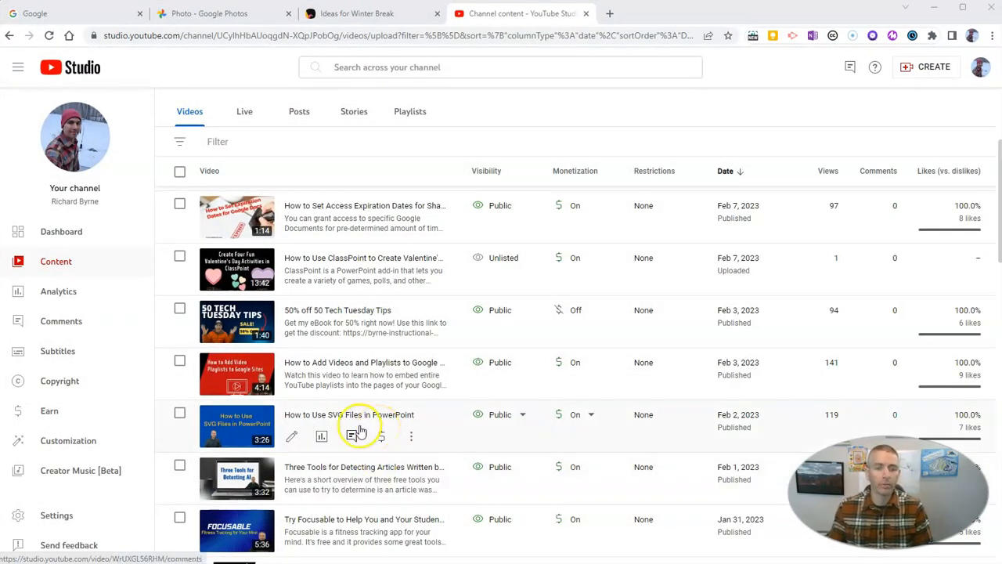
- Open the end screen of the existing video "Three Tools for Detecting Articles Written by AI" for editing
{"action": "left_click", "coordinate": [321, 468]}
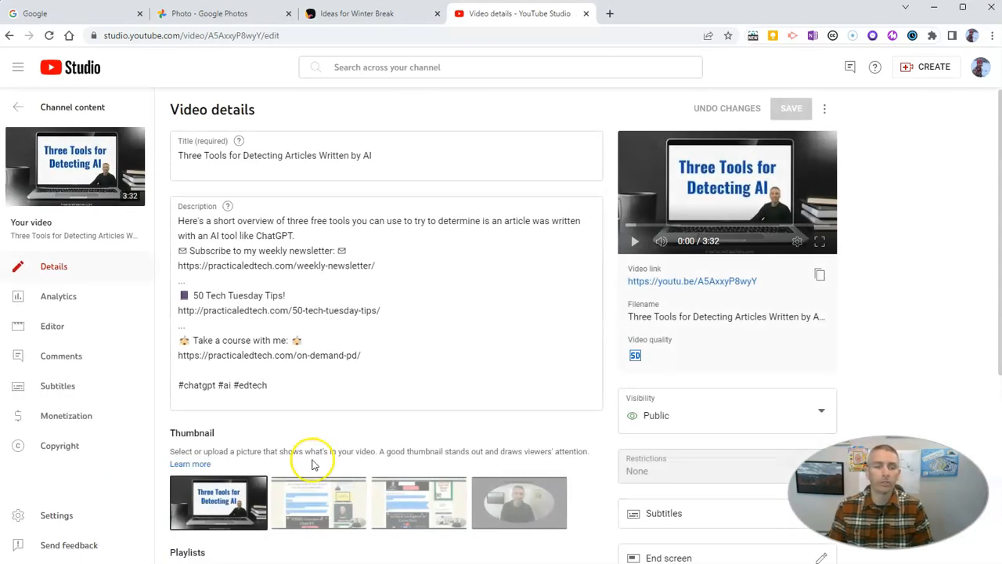
{"action": "left_click", "coordinate": [53, 332]}
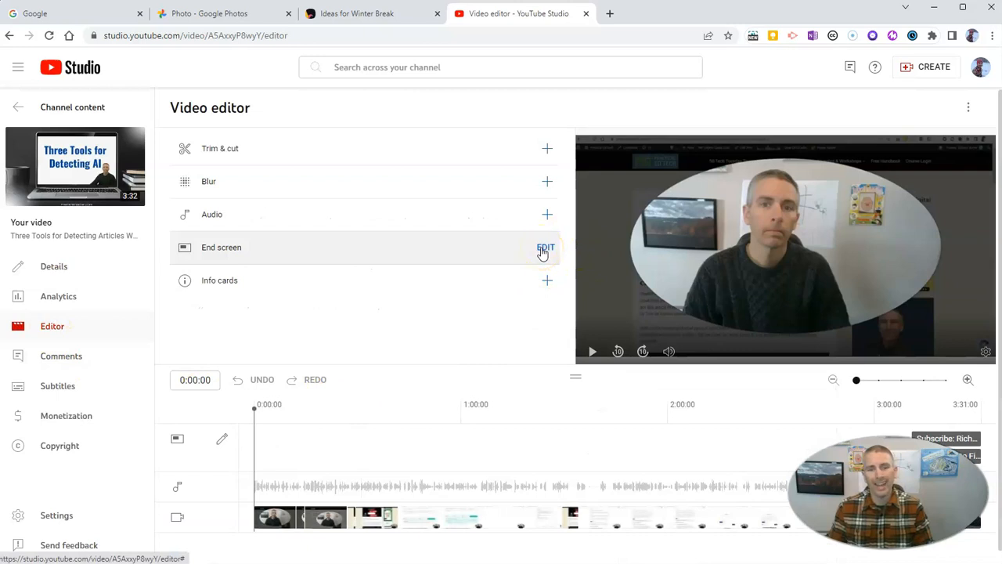
{"action": "left_click", "coordinate": [253, 245]}
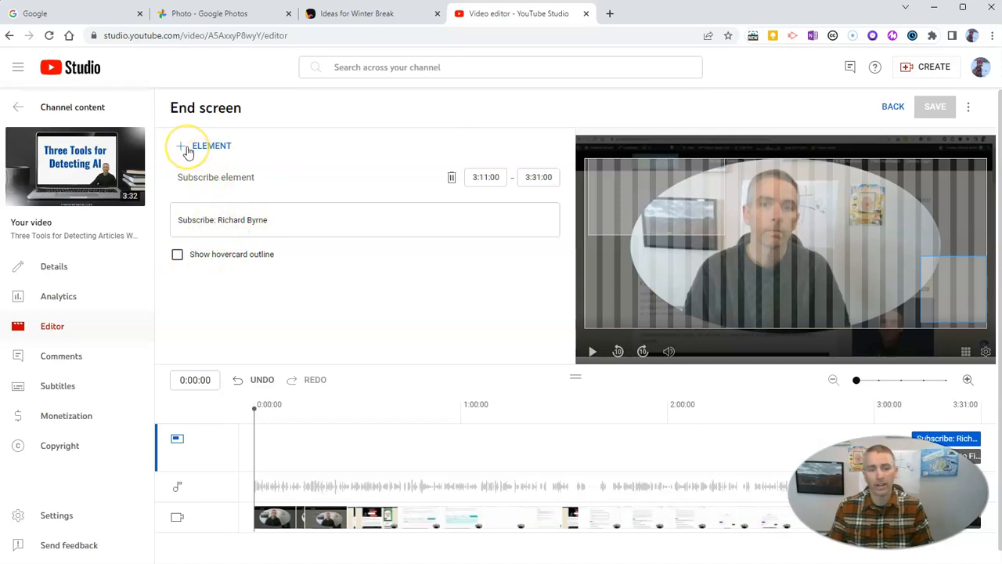
- Review the element types that can be added to the end screen, then return to the video editor overview
{"action": "left_click", "coordinate": [188, 152]}
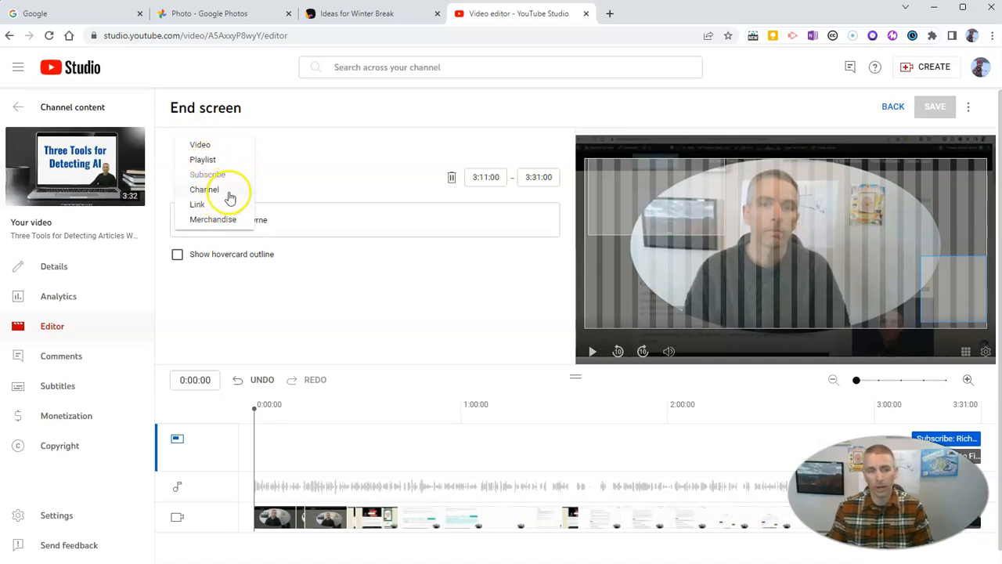
{"action": "left_click", "coordinate": [313, 178]}
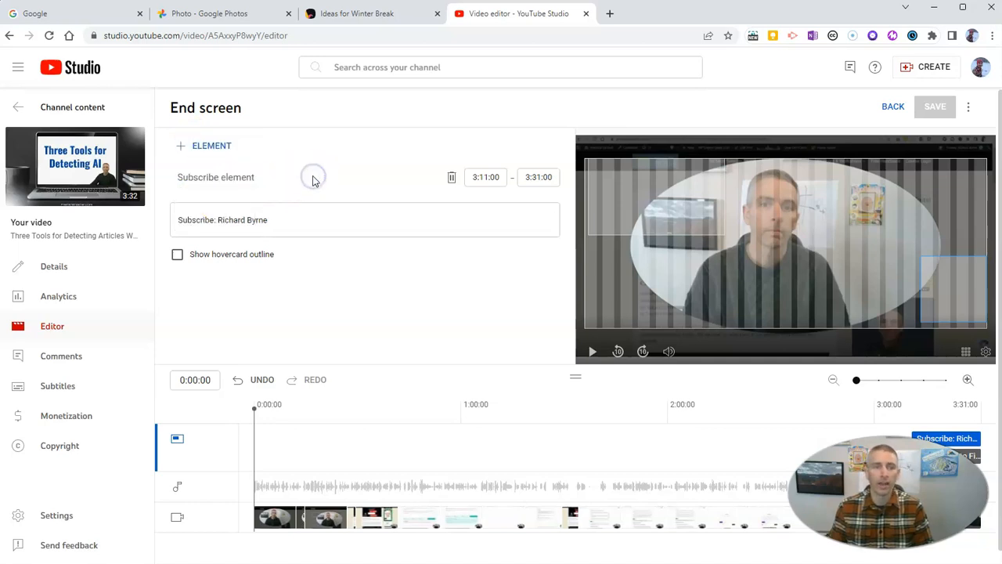
{"action": "left_click", "coordinate": [57, 327]}
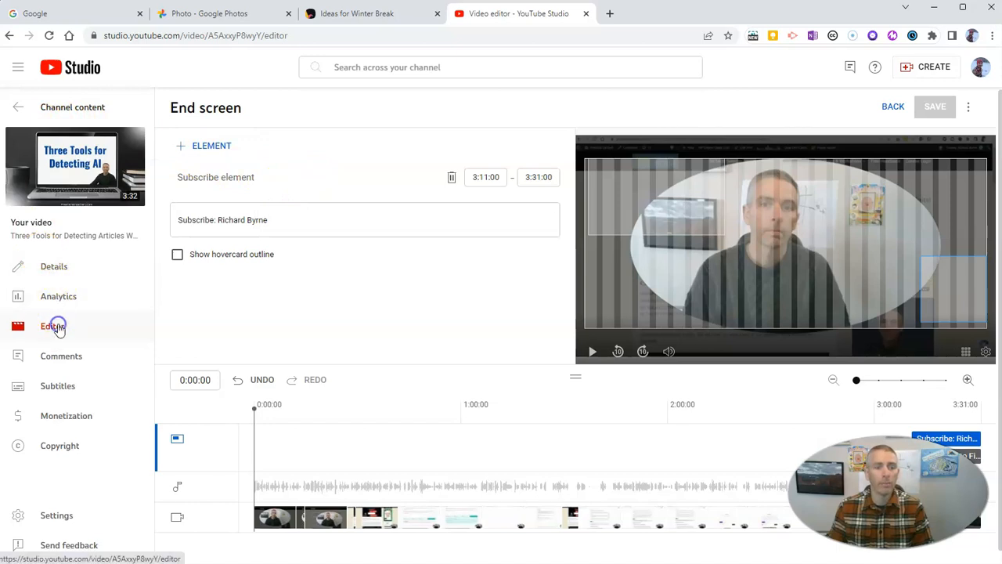
{"action": "left_click", "coordinate": [885, 110]}
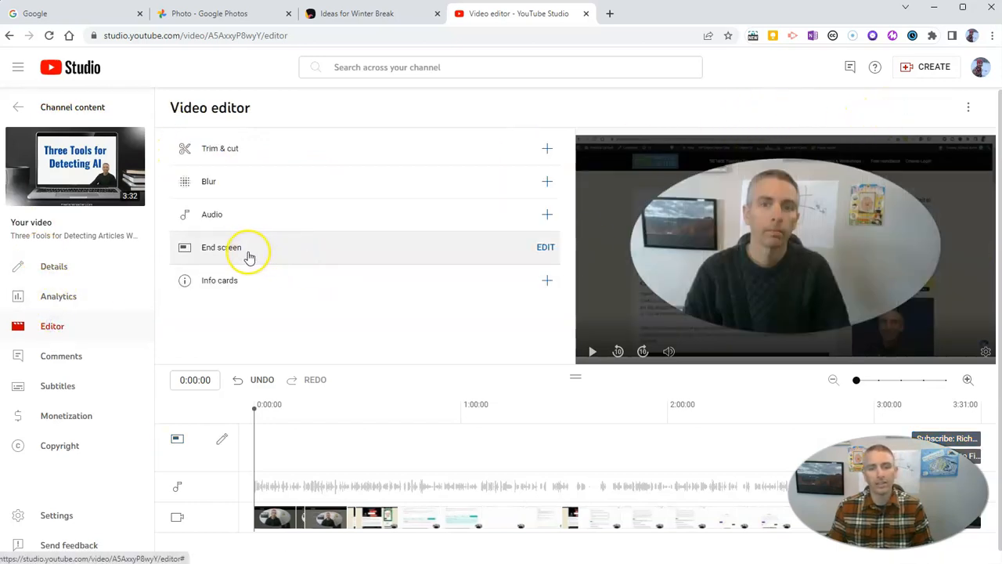